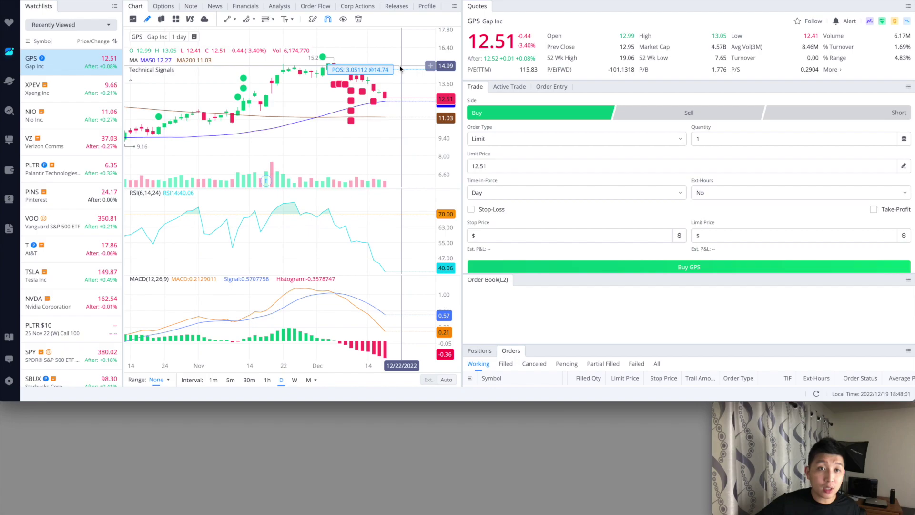
# Step: In chart settings, keep the cost basis line visible and also show option positions on the stock chart
pyautogui.moveTo(383, 74)
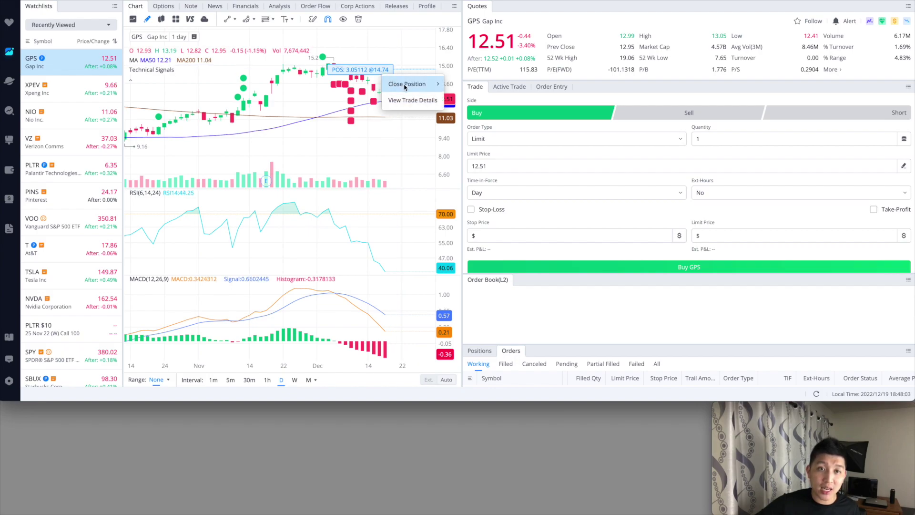
pyautogui.moveTo(413, 85)
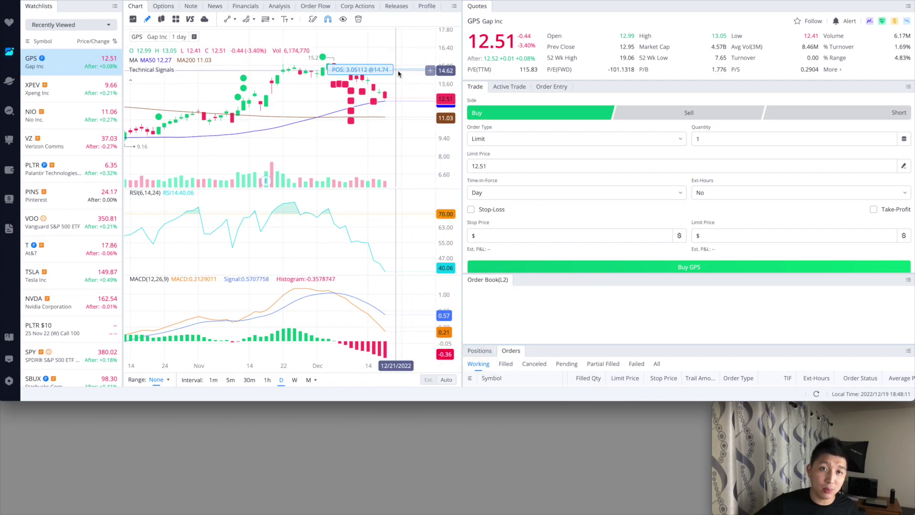
pyautogui.rightClick(352, 42)
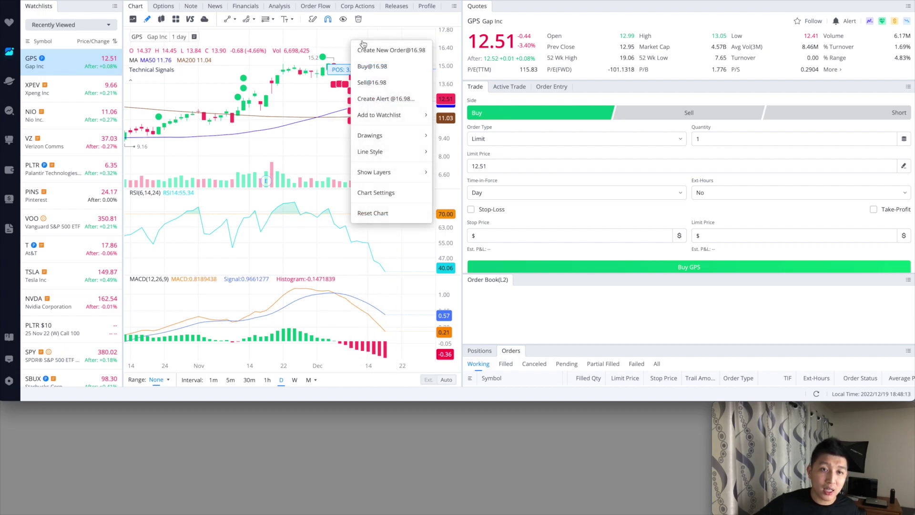
pyautogui.click(408, 193)
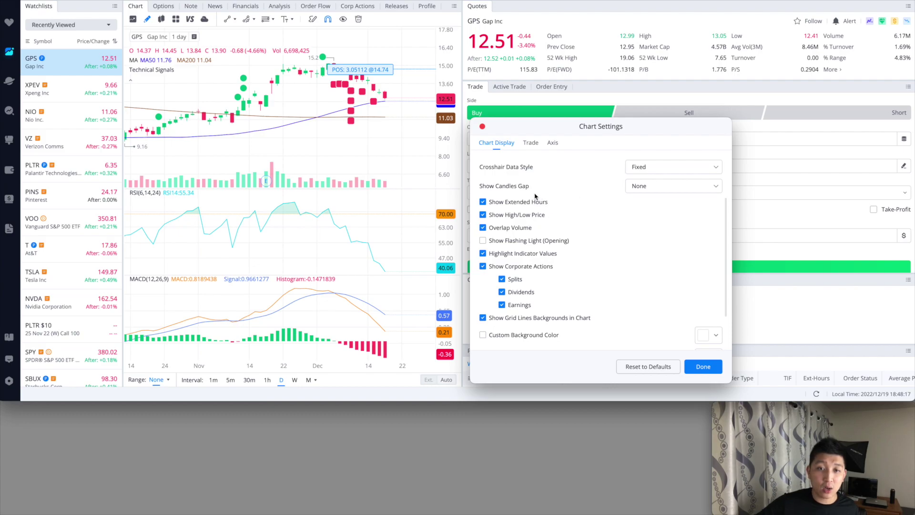
pyautogui.click(531, 143)
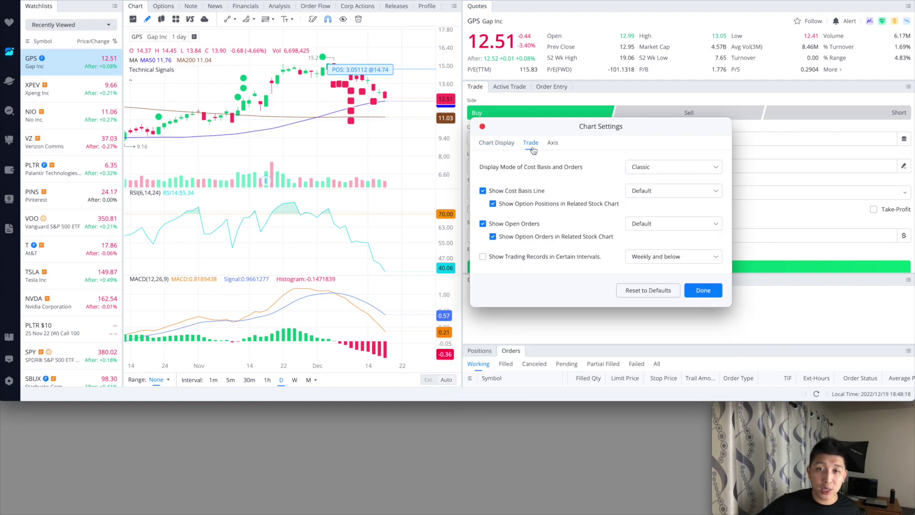
pyautogui.click(533, 193)
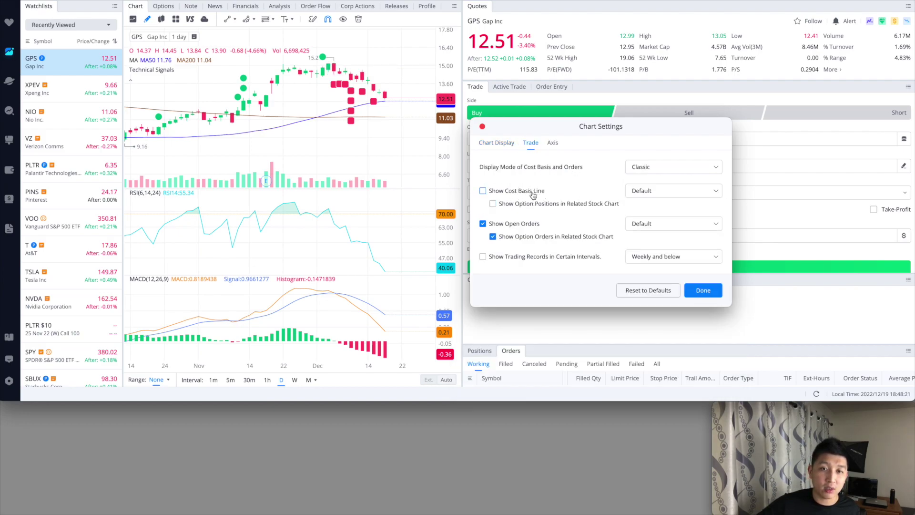
pyautogui.click(535, 193)
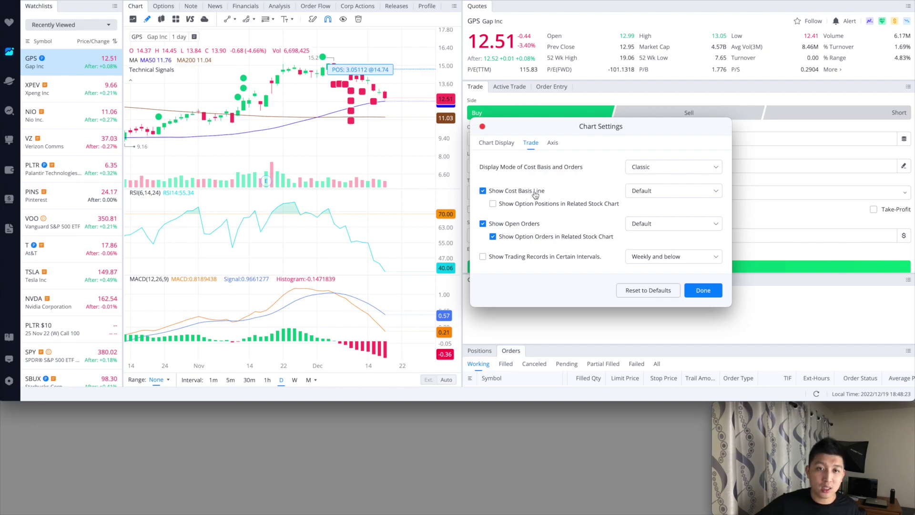
pyautogui.click(547, 203)
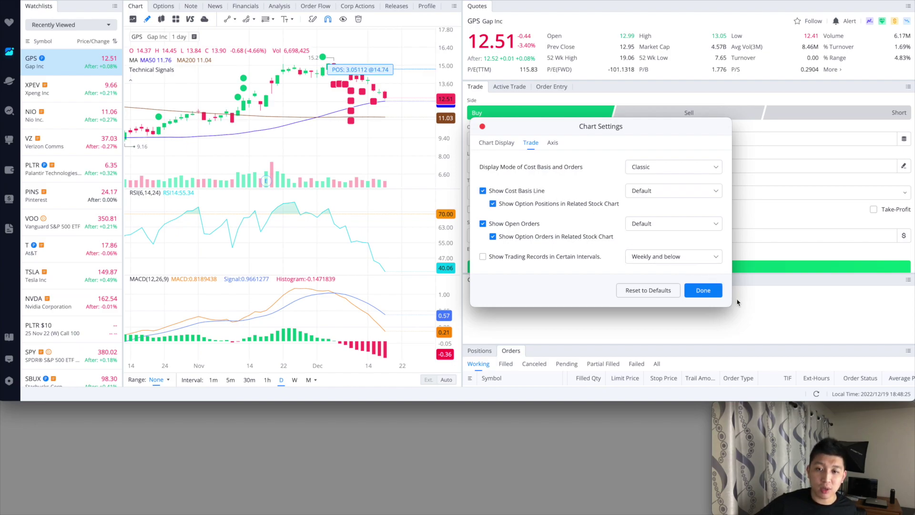
pyautogui.click(709, 292)
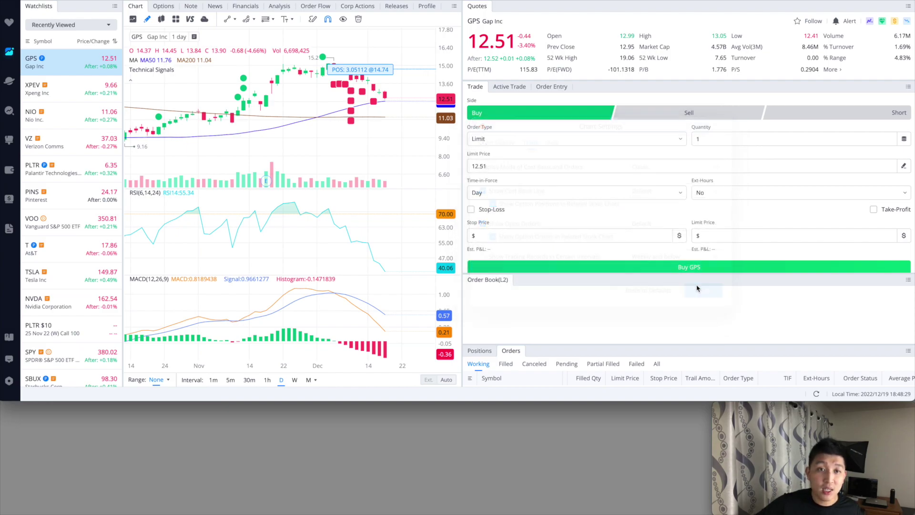
# Step: Load a whole-share closing order for the GPS position into Order Entry
pyautogui.click(380, 74)
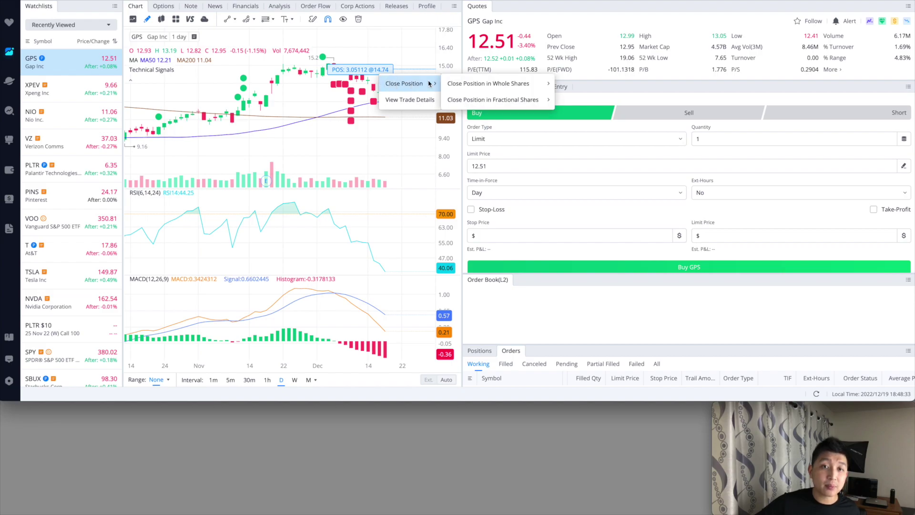
pyautogui.moveTo(524, 86)
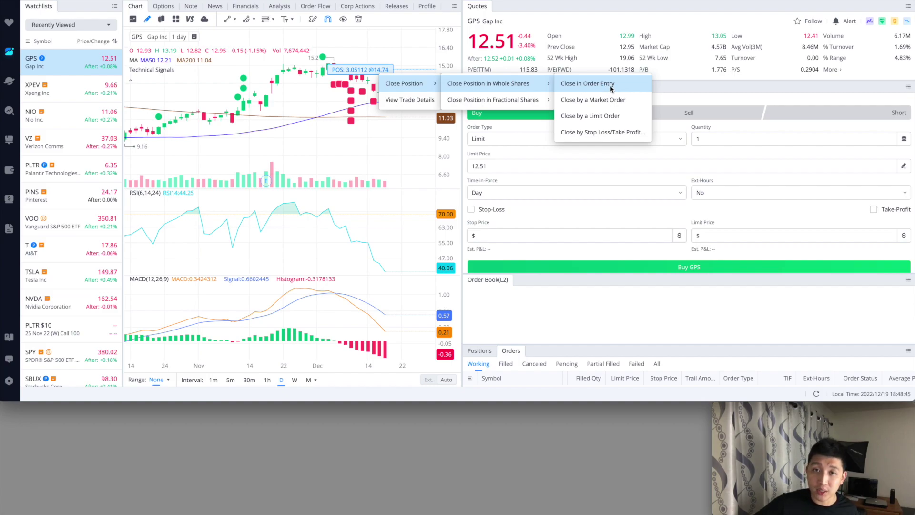
pyautogui.click(611, 87)
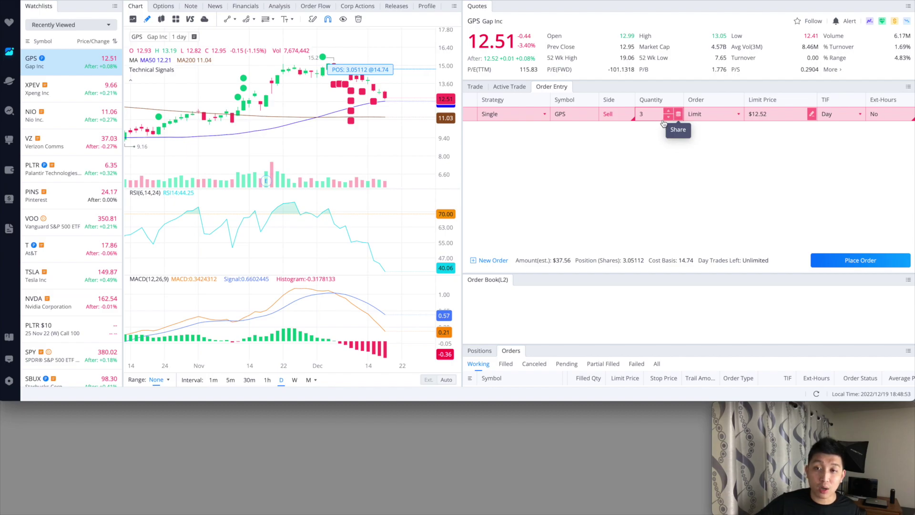
# Step: Lower the GPS sell order quantity from 3 to 1 share and make it a Trailing Stop
pyautogui.click(669, 118)
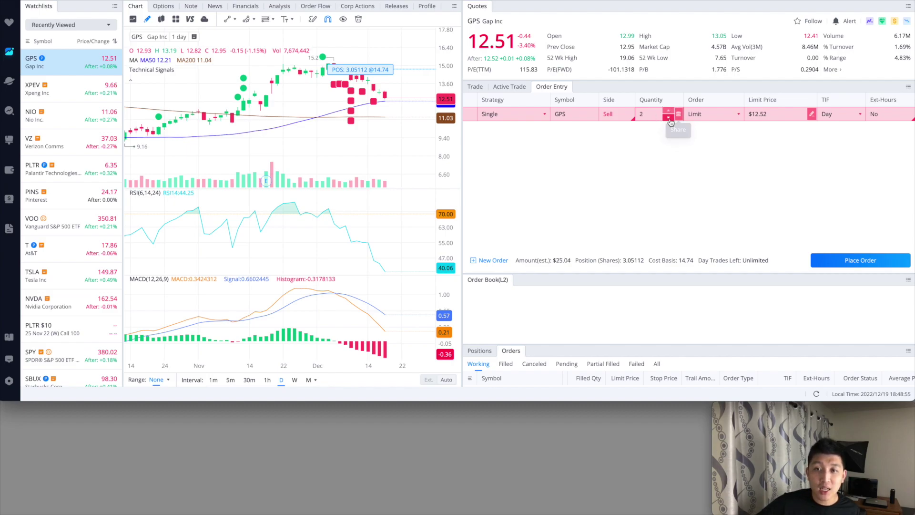
pyautogui.click(668, 118)
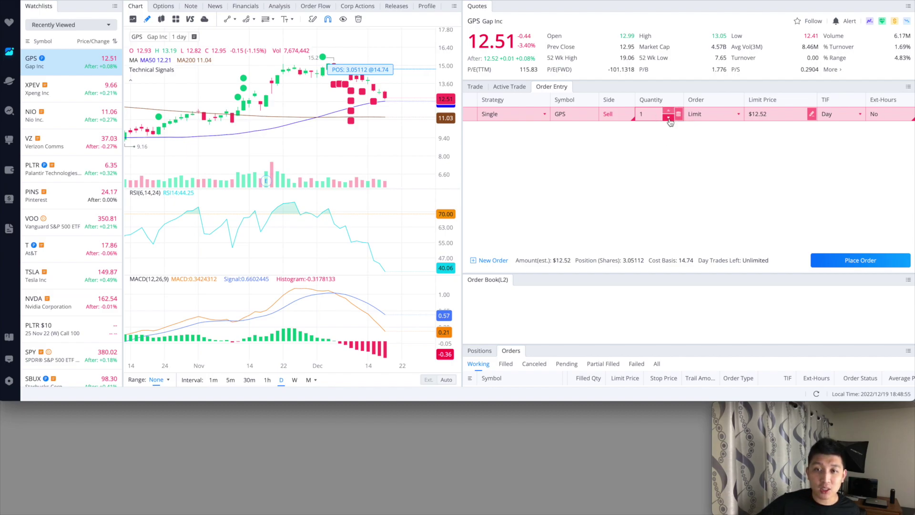
pyautogui.click(718, 117)
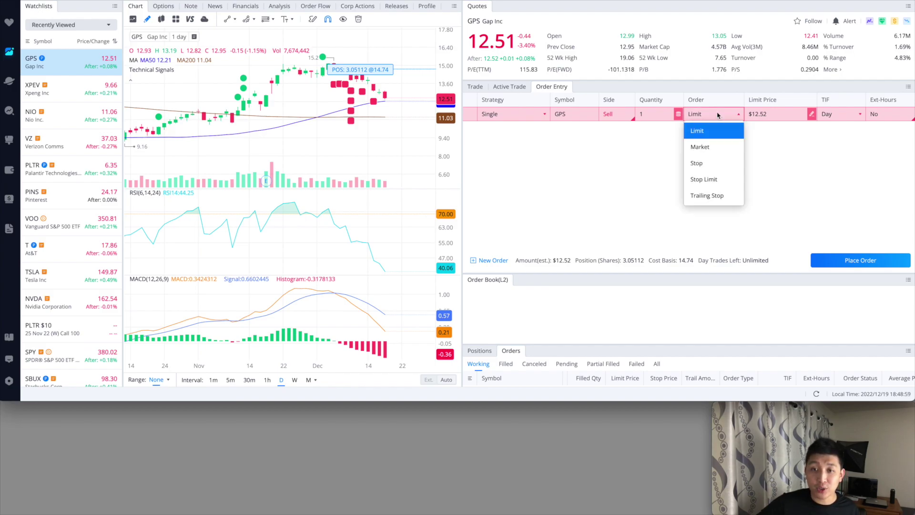
pyautogui.click(720, 196)
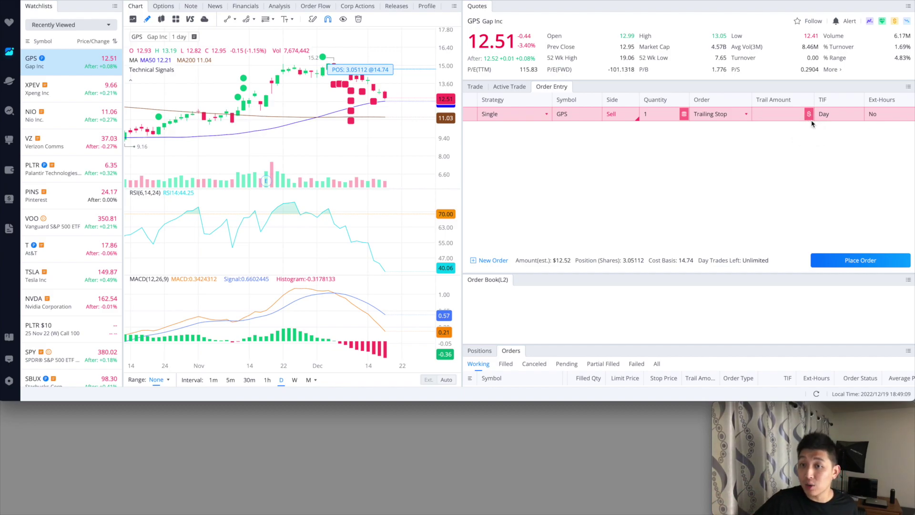
# Step: Set the trail amount to $1, then switch the trail unit to percent
pyautogui.click(775, 114)
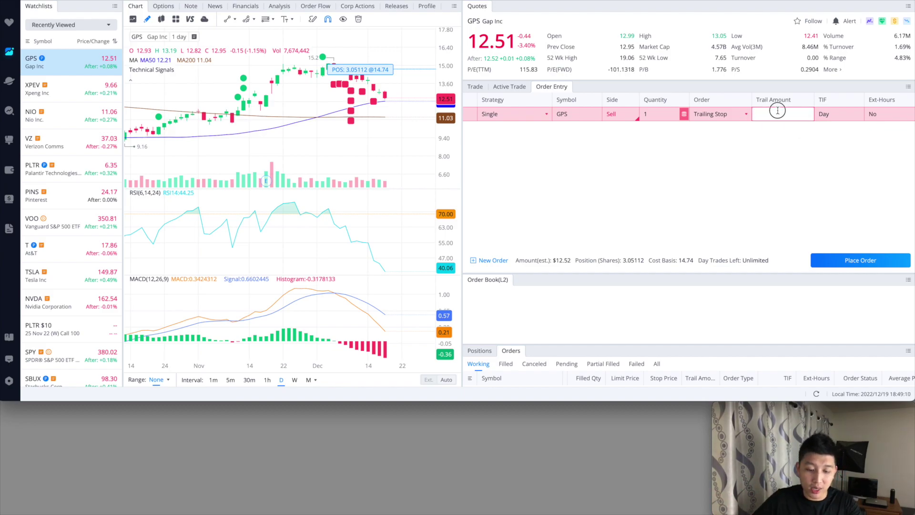
pyautogui.write('1')
pyautogui.press('Return')
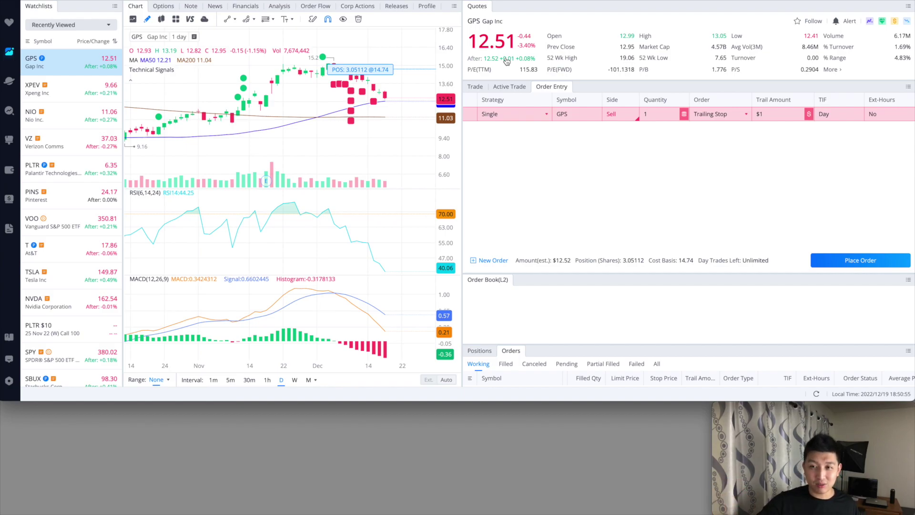
pyautogui.click(811, 114)
# Step: Replace the trail amount with 5% for the 1-share GPS trailing stop
pyautogui.click(774, 116)
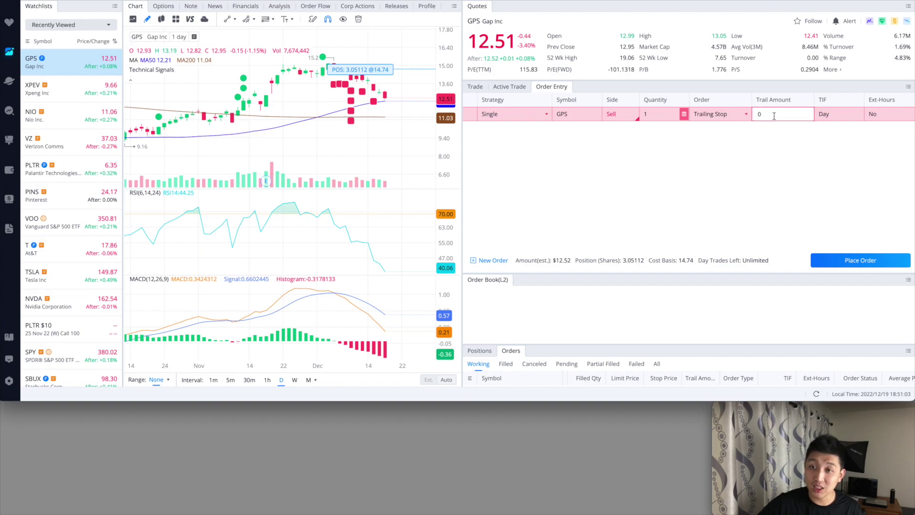
pyautogui.doubleClick(760, 114)
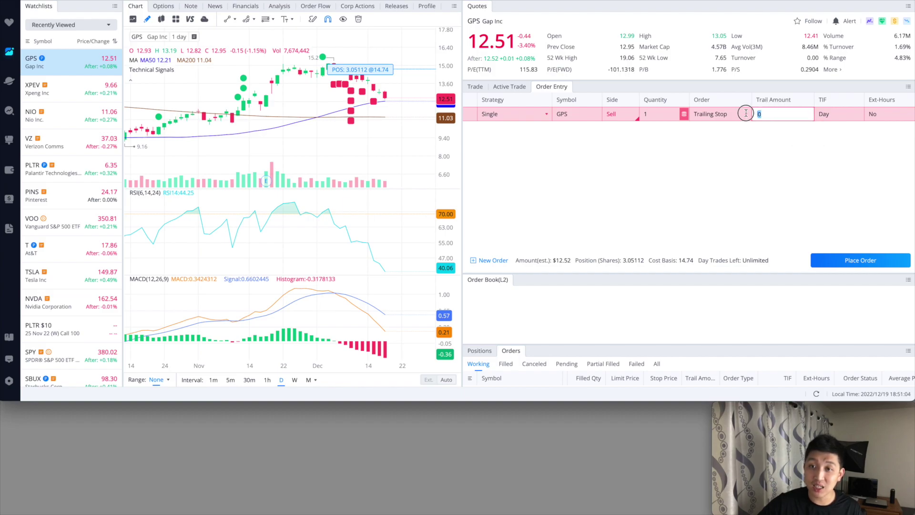
pyautogui.write('5')
pyautogui.click(762, 143)
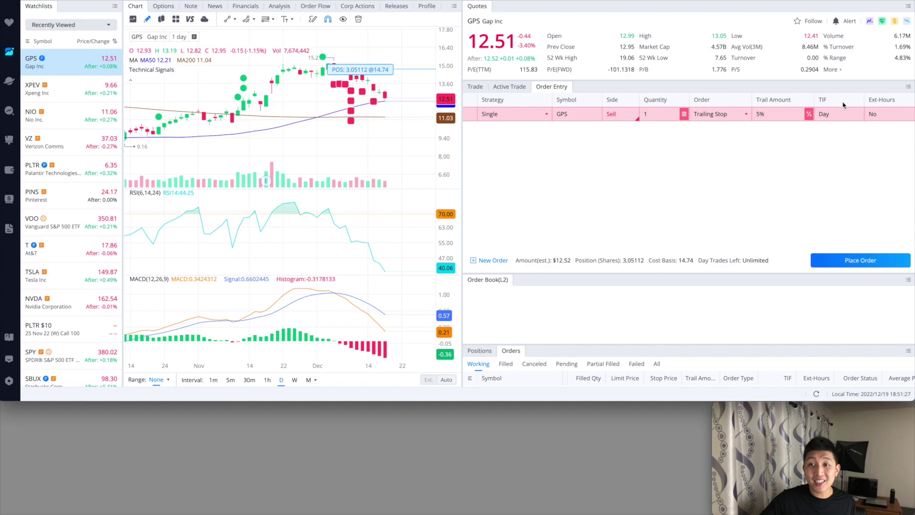
pyautogui.click(835, 129)
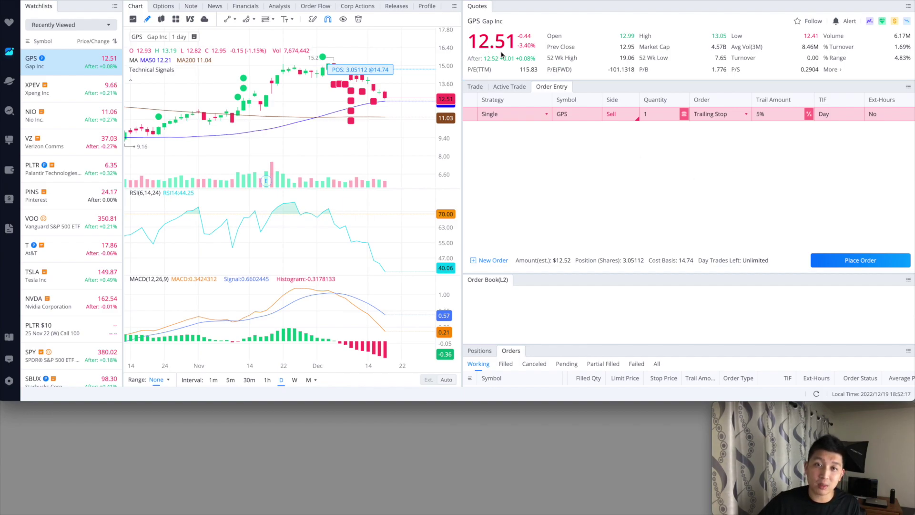
pyautogui.click(788, 112)
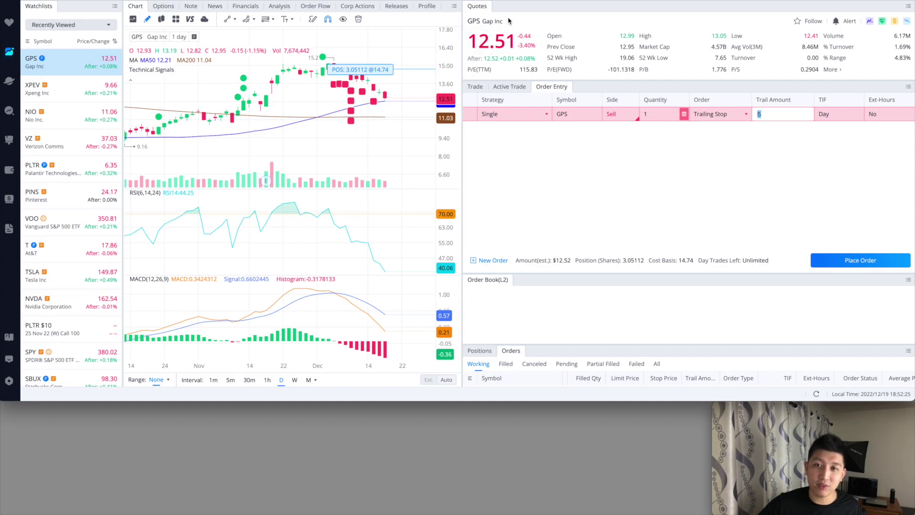
pyautogui.click(813, 181)
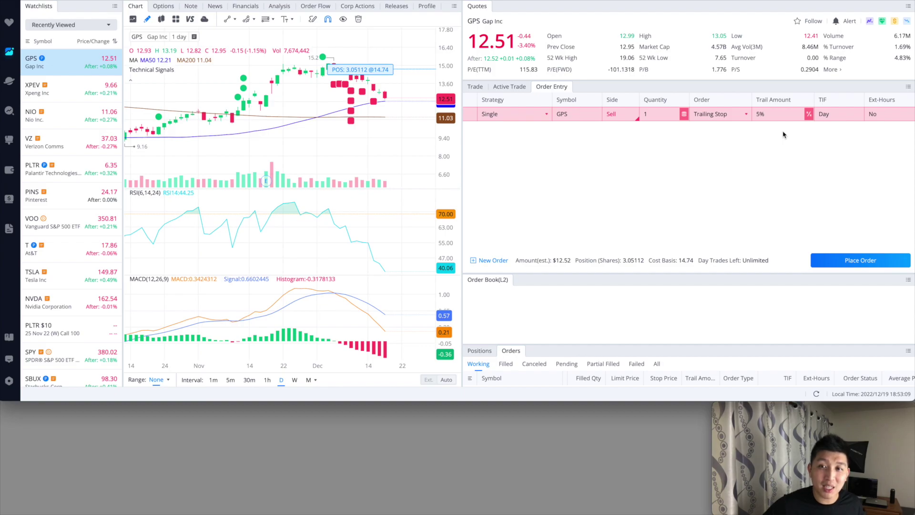
pyautogui.click(709, 141)
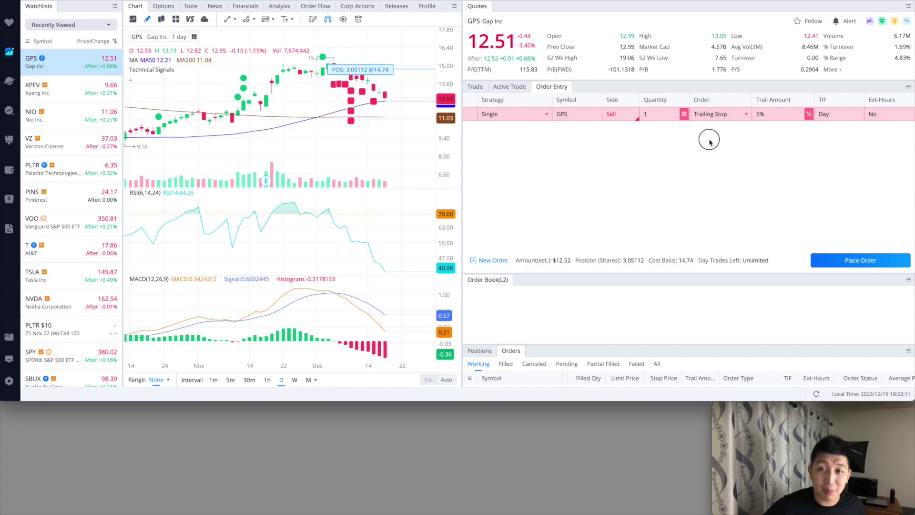
pyautogui.click(630, 119)
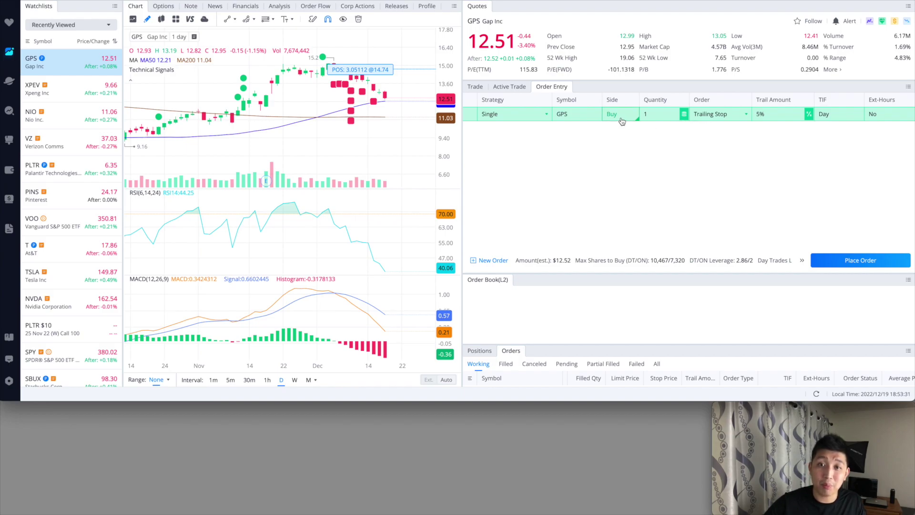
# Step: Enter a 1% trail amount, correcting the mistyped value first
pyautogui.click(773, 116)
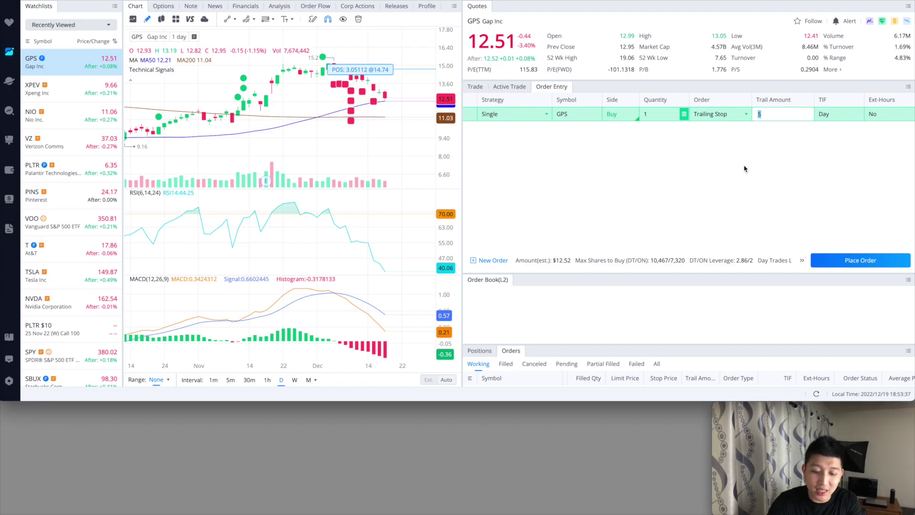
pyautogui.write('1')
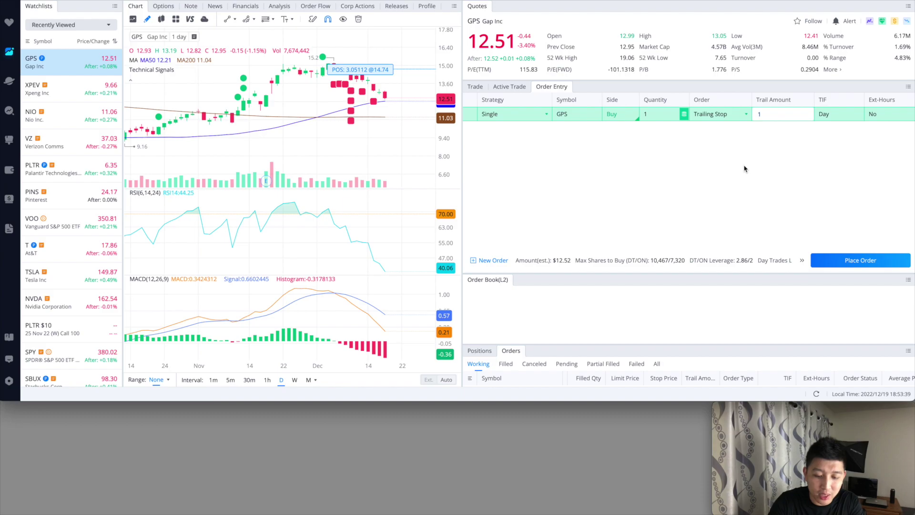
pyautogui.write('3.')
pyautogui.press('BackSpace')
pyautogui.press('BackSpace')
pyautogui.press('BackSpace')
pyautogui.write('1')
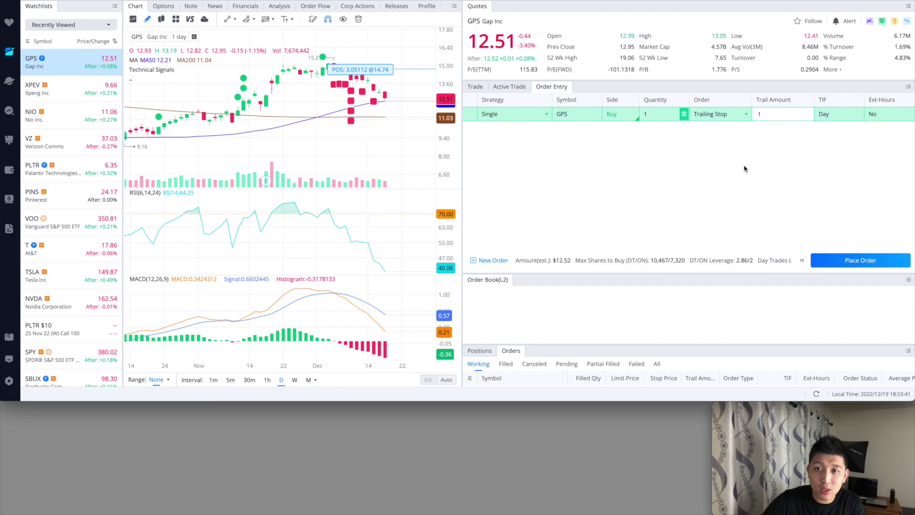
pyautogui.click(746, 168)
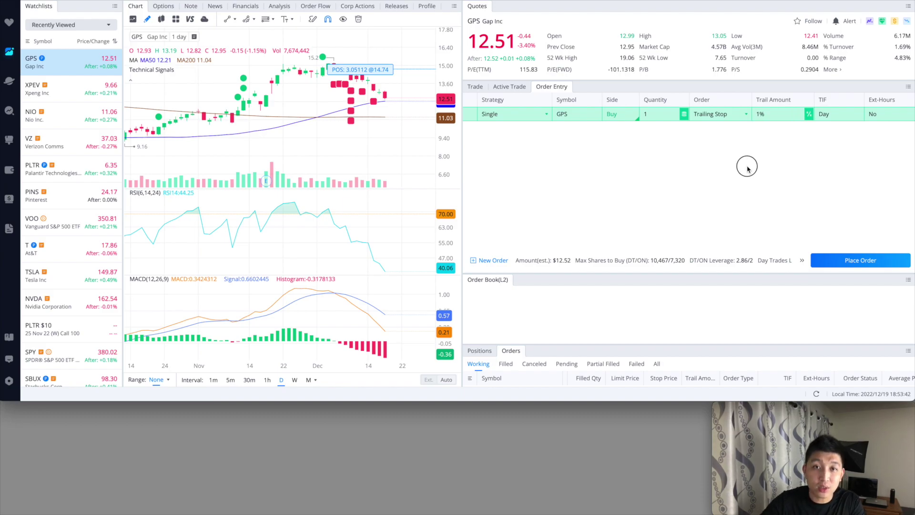
# Step: Switch the trail unit from percent to dollars and set it to $1
pyautogui.click(810, 114)
pyautogui.click(779, 115)
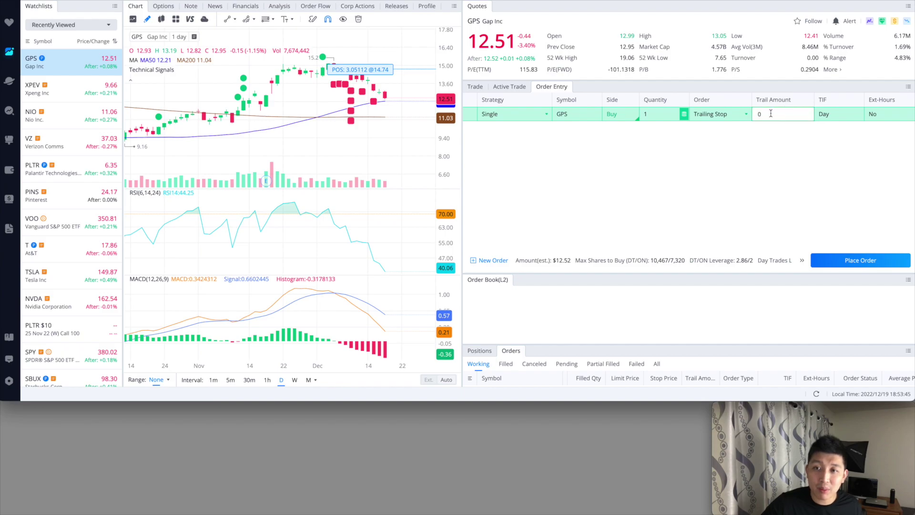
pyautogui.write('1')
pyautogui.click(778, 165)
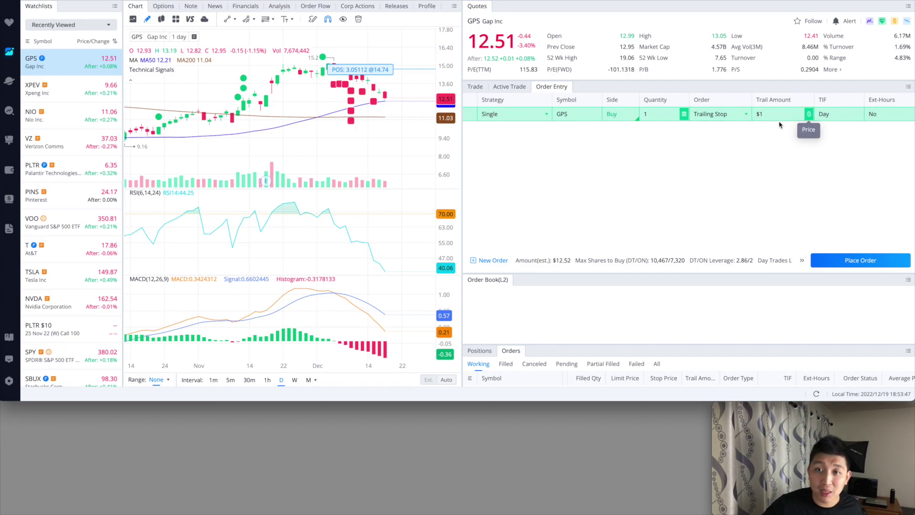